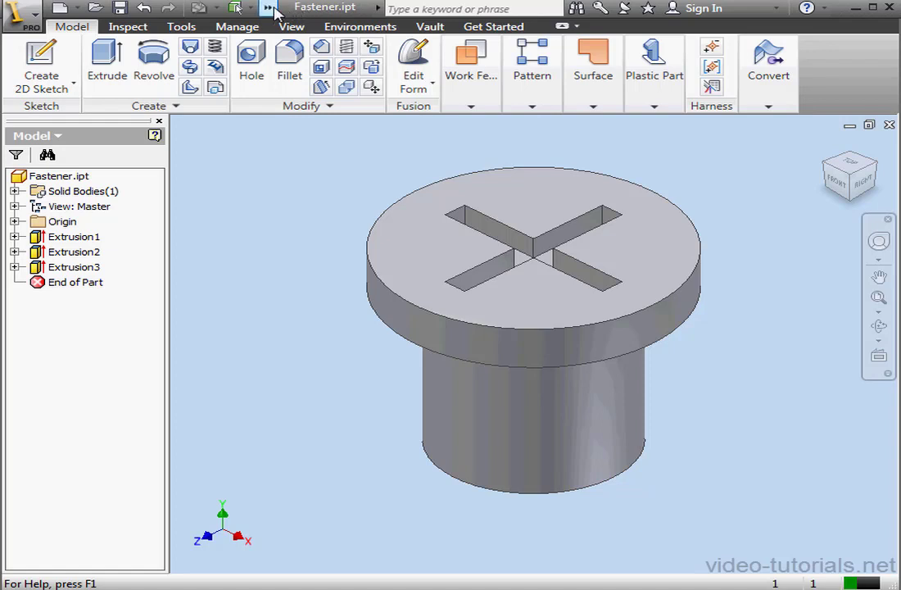
- Add Open From Vault to the quick-access toolbar, then remove it again
{"action": "left_click", "coordinate": [269, 7]}
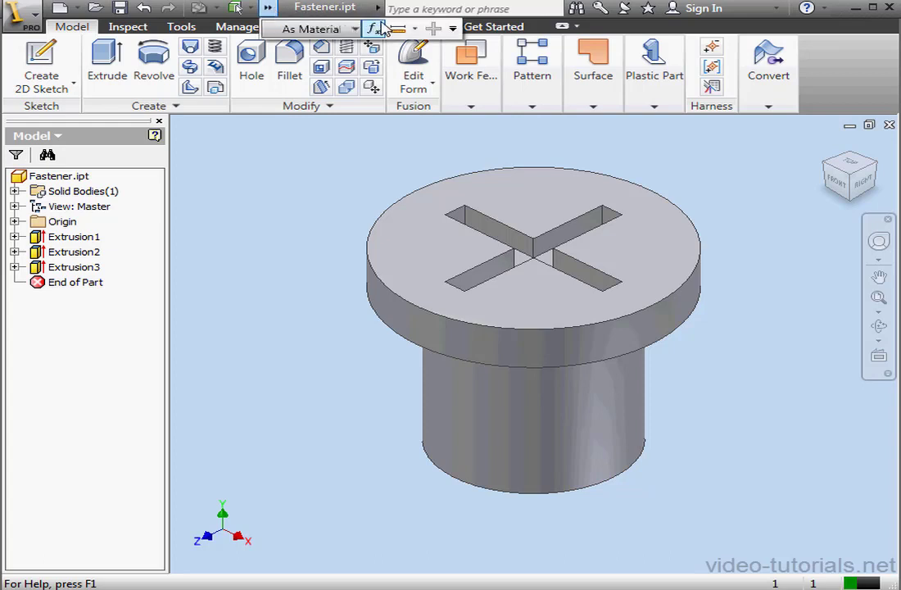
{"action": "left_click", "coordinate": [453, 30]}
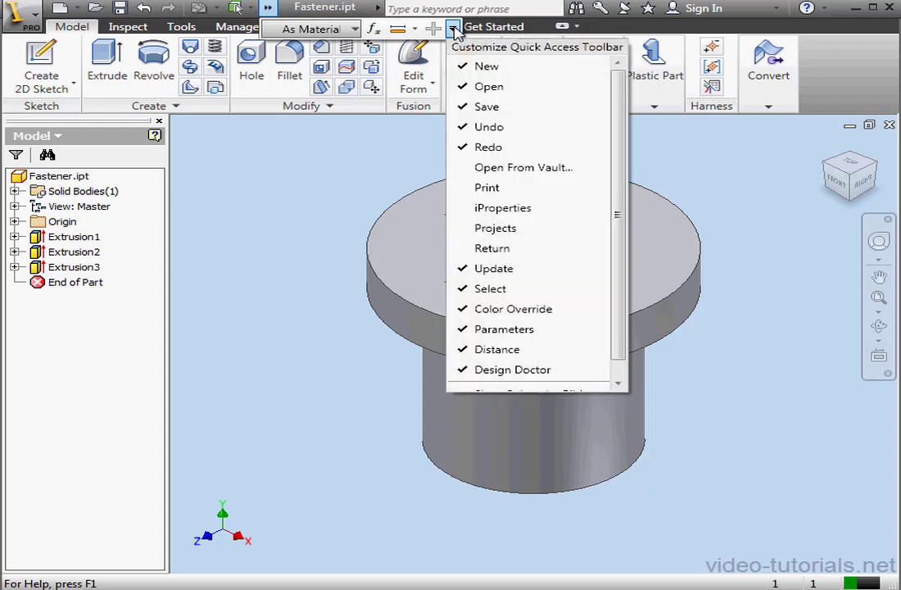
{"action": "left_click", "coordinate": [505, 170]}
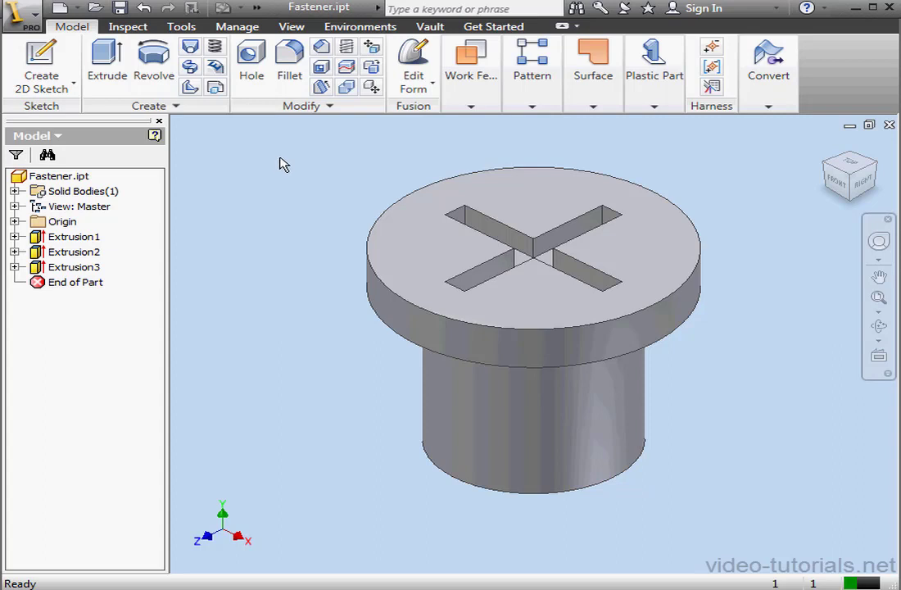
{"action": "left_click", "coordinate": [256, 10]}
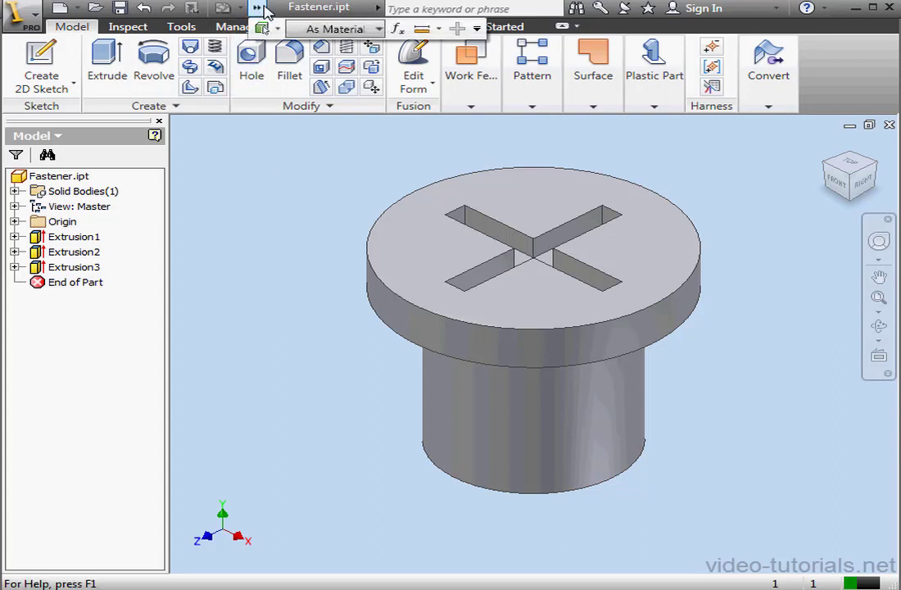
{"action": "left_click", "coordinate": [477, 30]}
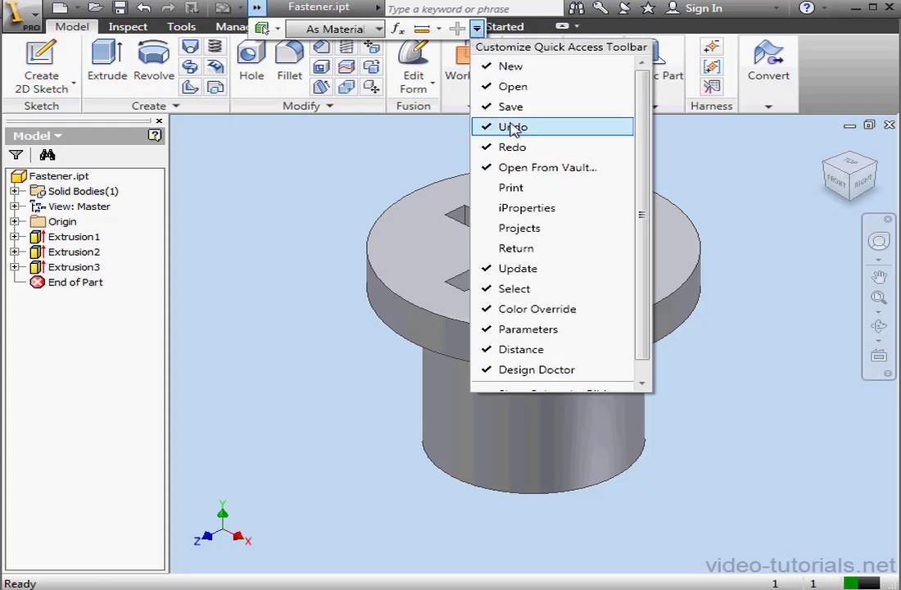
{"action": "left_click", "coordinate": [525, 167]}
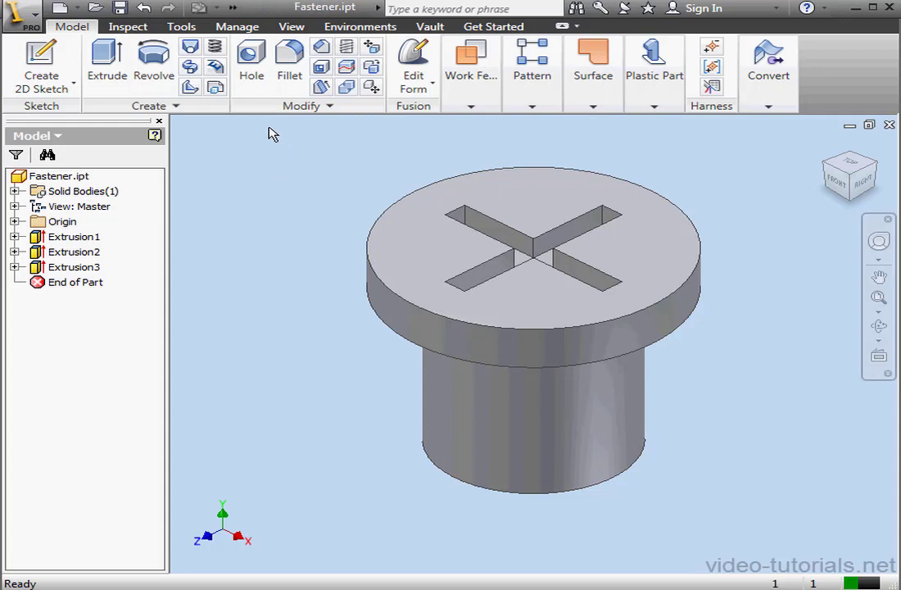
- Choose Show Below the Ribbon from the toolbar customization list
{"action": "left_click", "coordinate": [234, 8]}
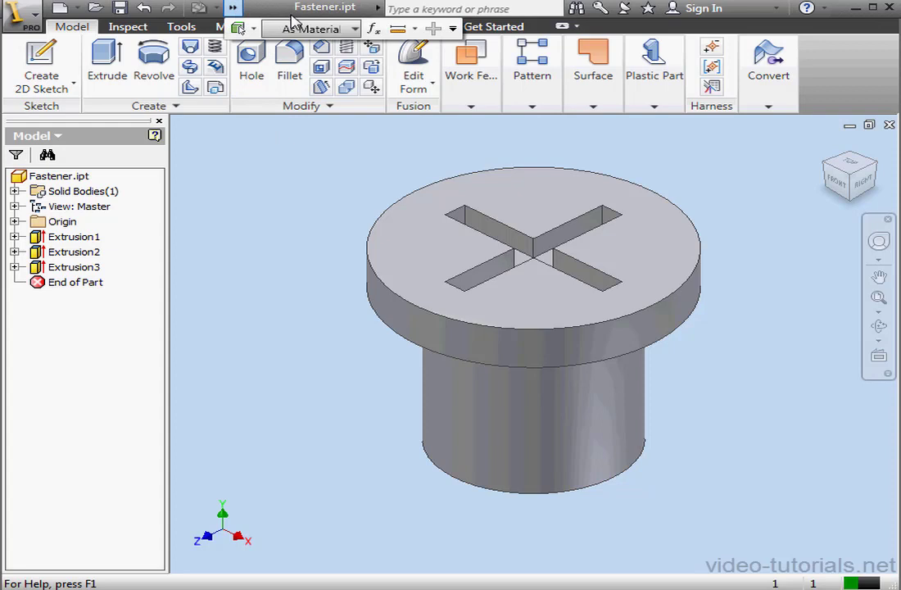
{"action": "left_click", "coordinate": [452, 28]}
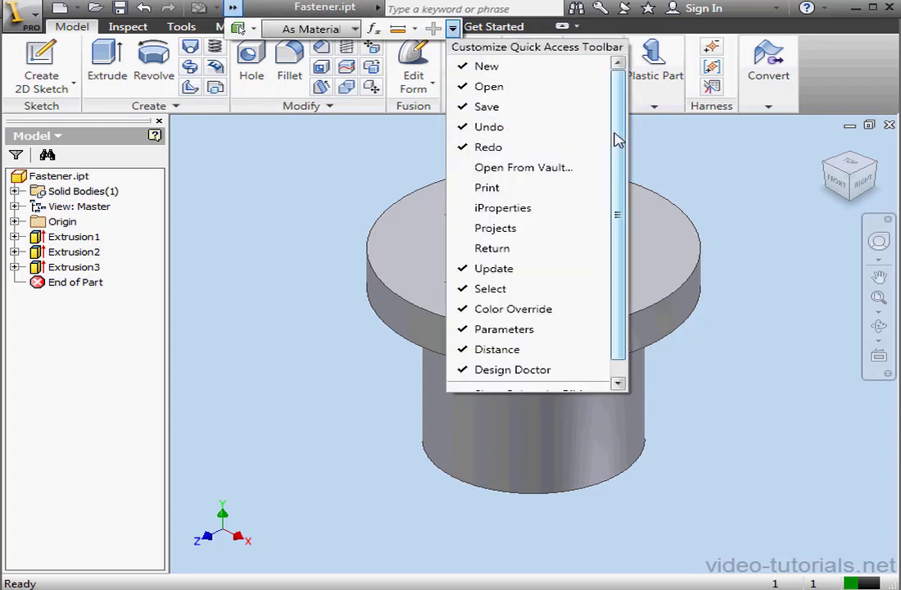
{"action": "scroll", "coordinate": [613, 139], "scroll_direction": "down", "scroll_amount": 1}
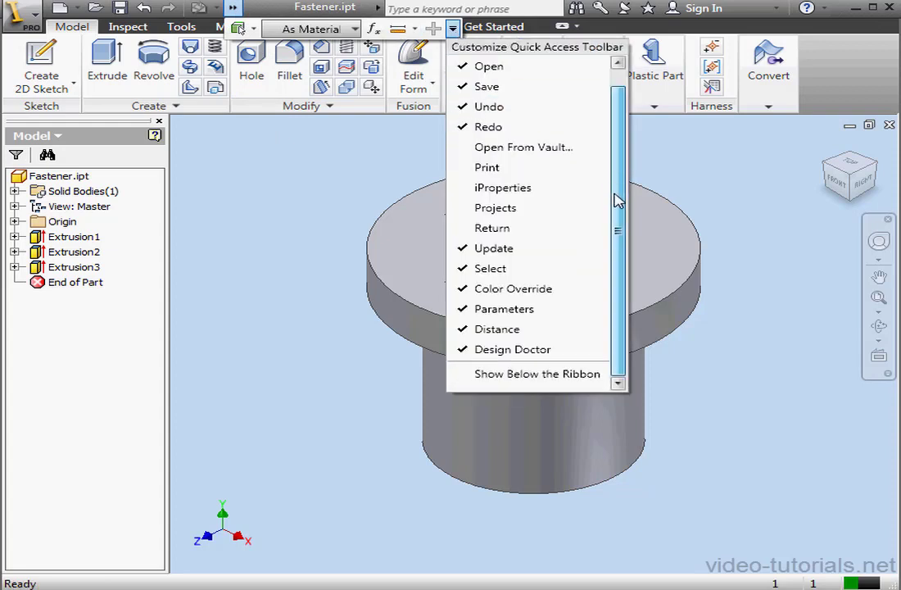
{"action": "left_click", "coordinate": [547, 375]}
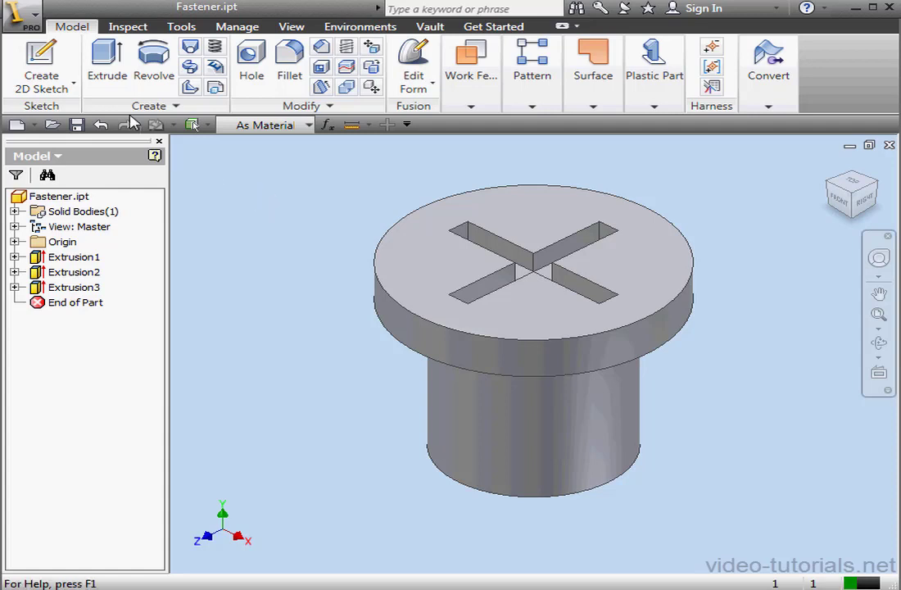
- Add Extrude to the quick-access toolbar, then remove it again
{"action": "right_click", "coordinate": [112, 59]}
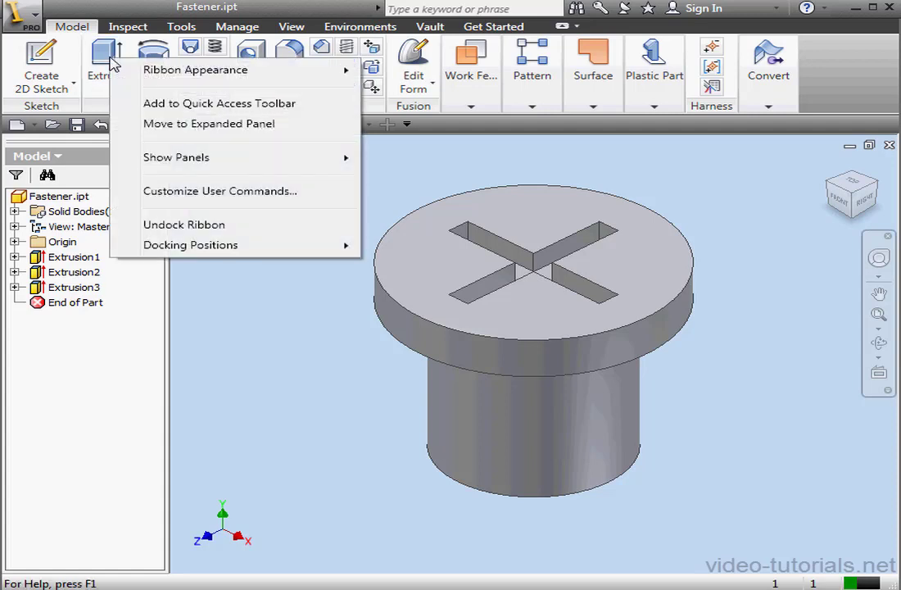
{"action": "left_click", "coordinate": [194, 106]}
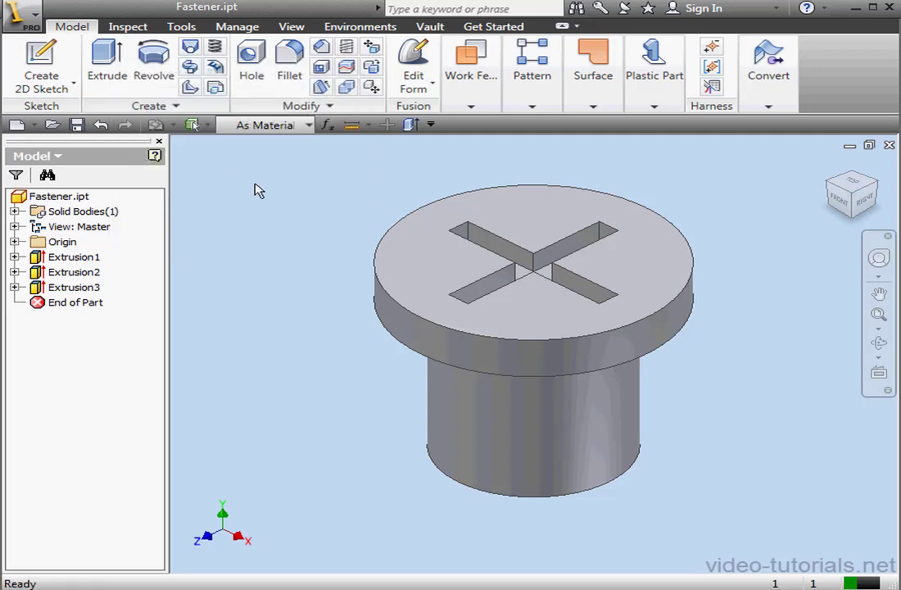
{"action": "right_click", "coordinate": [411, 127]}
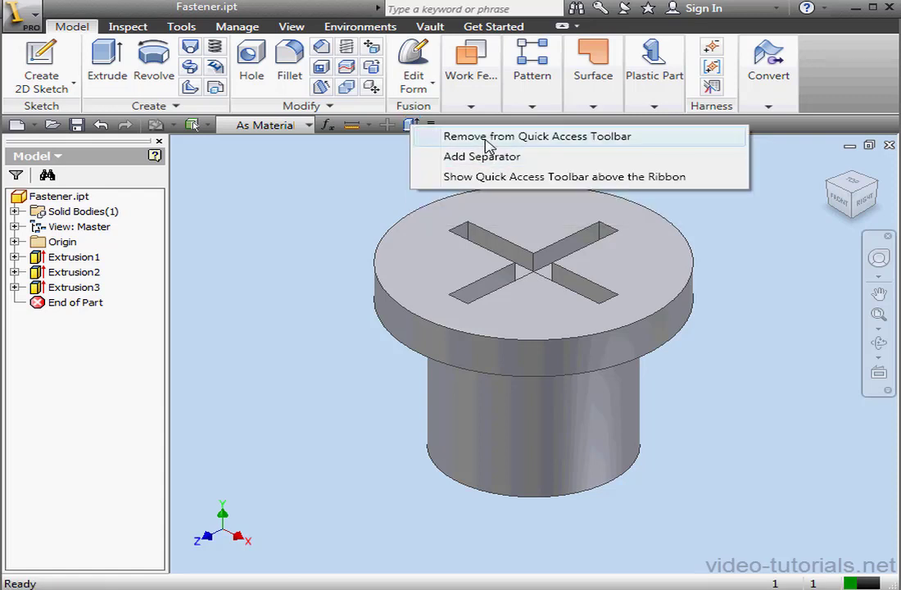
{"action": "left_click", "coordinate": [492, 137]}
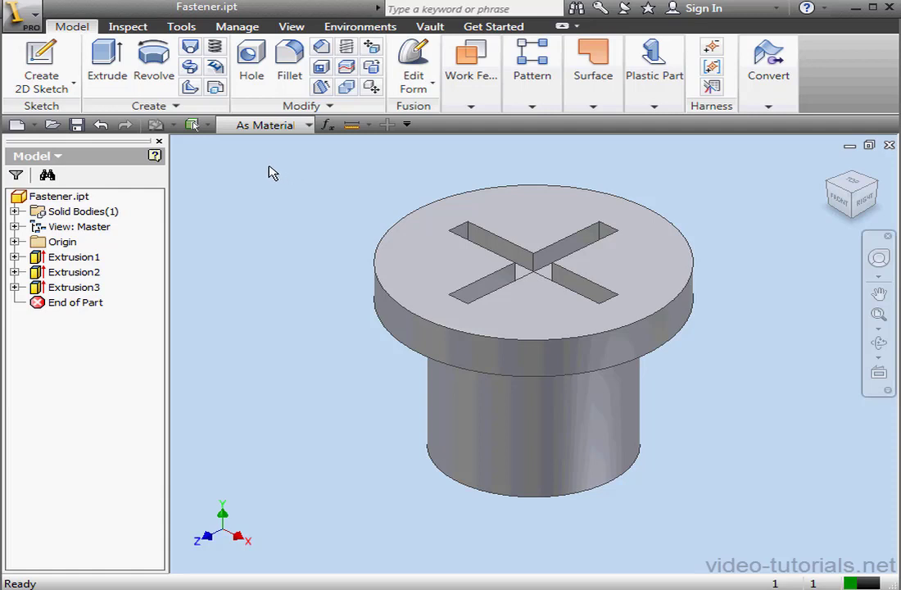
- Insert three separators between quick-access commands, one before the colour override setting
{"action": "right_click", "coordinate": [197, 129]}
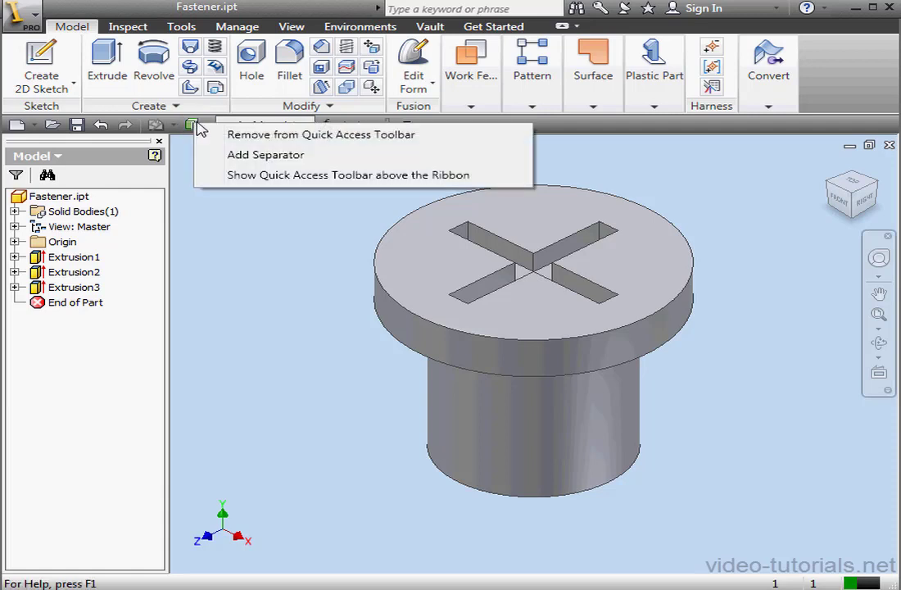
{"action": "left_click", "coordinate": [243, 156]}
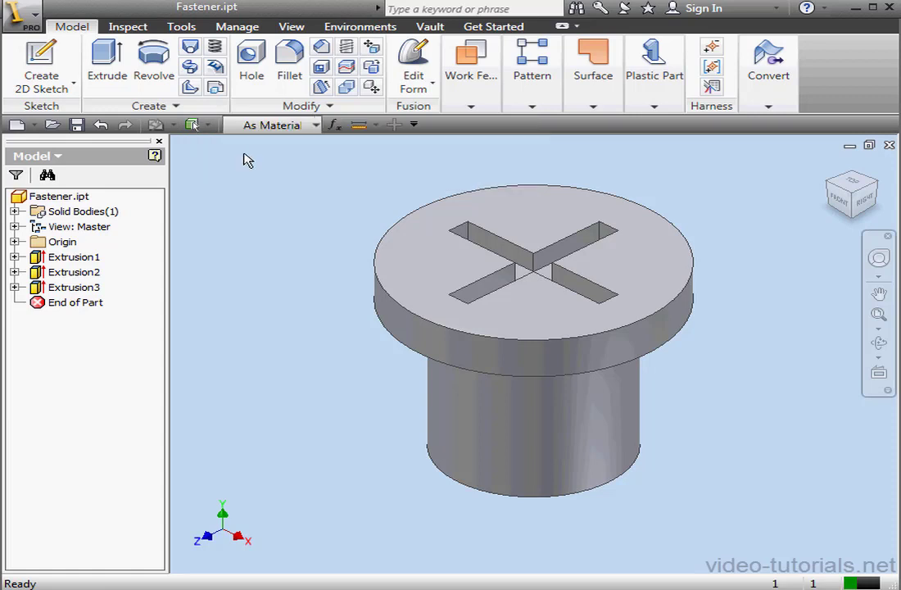
{"action": "right_click", "coordinate": [157, 126]}
{"action": "left_click", "coordinate": [201, 155]}
{"action": "right_click", "coordinate": [165, 129]}
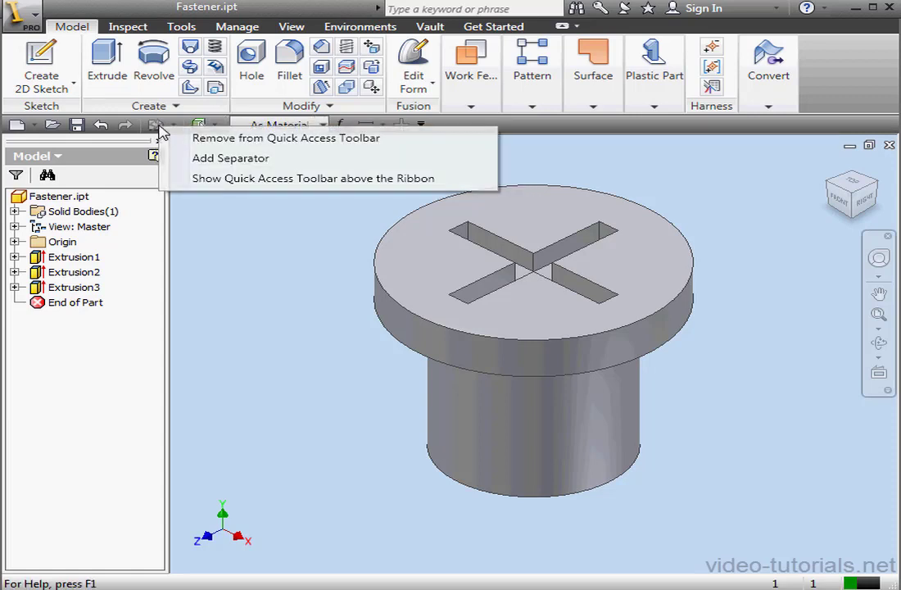
{"action": "left_click", "coordinate": [217, 159]}
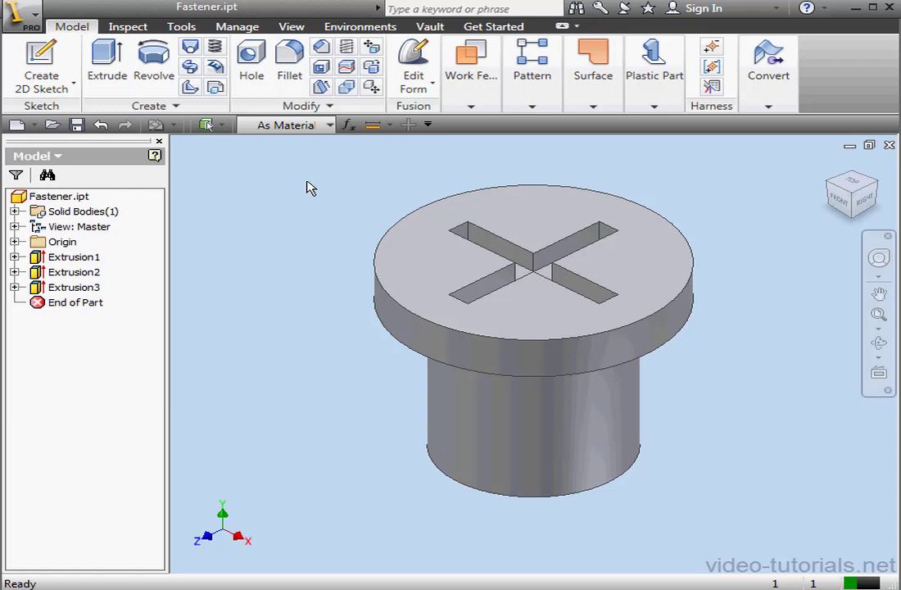
- Check Open From Vault, Print, iProperties, Projects and Return in the customization list
{"action": "left_click", "coordinate": [427, 124]}
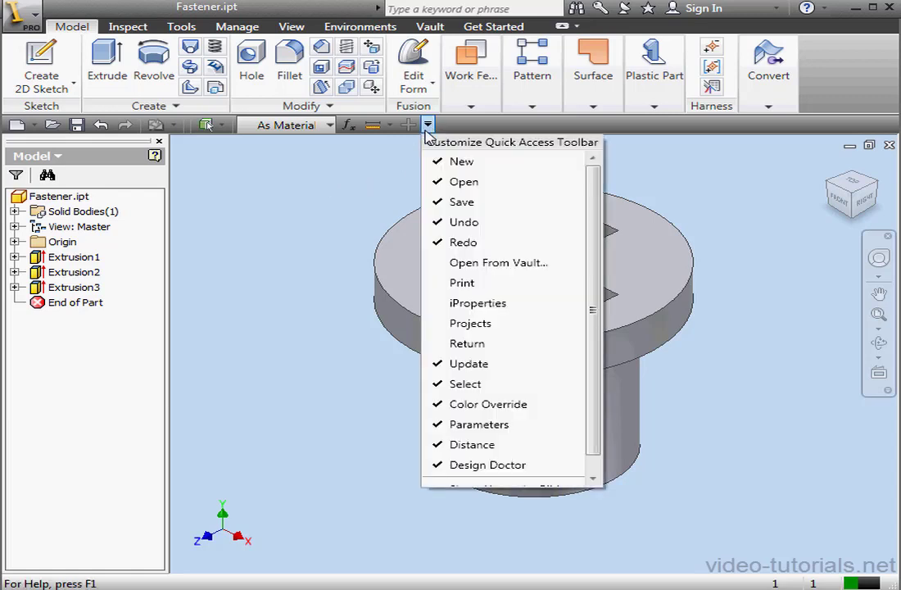
{"action": "left_click", "coordinate": [463, 262]}
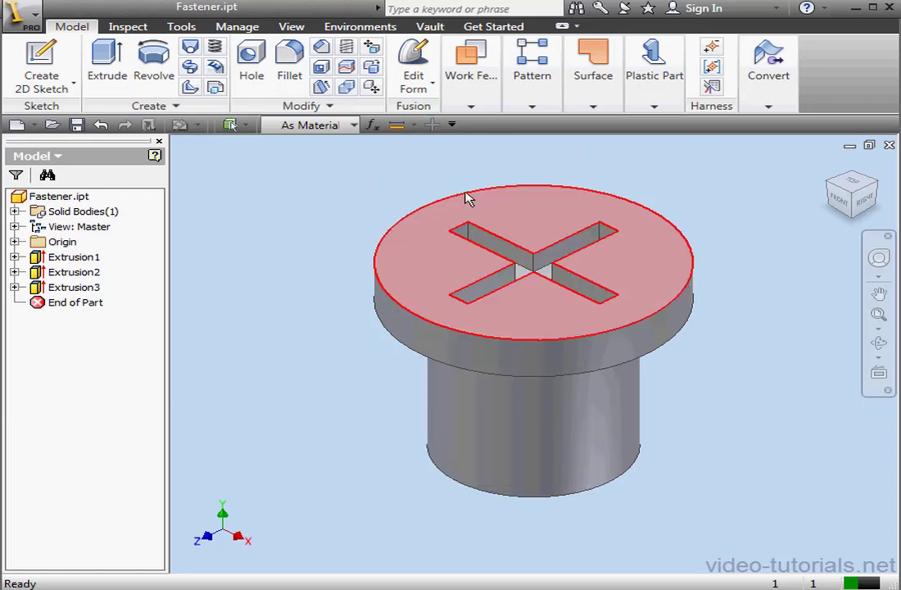
{"action": "left_click", "coordinate": [451, 124]}
{"action": "left_click", "coordinate": [450, 286]}
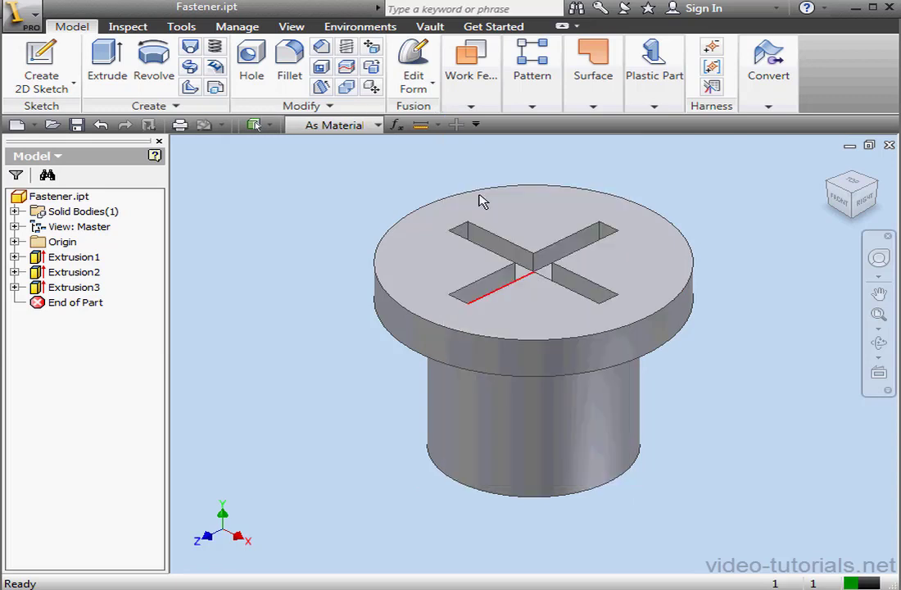
{"action": "left_click", "coordinate": [475, 124]}
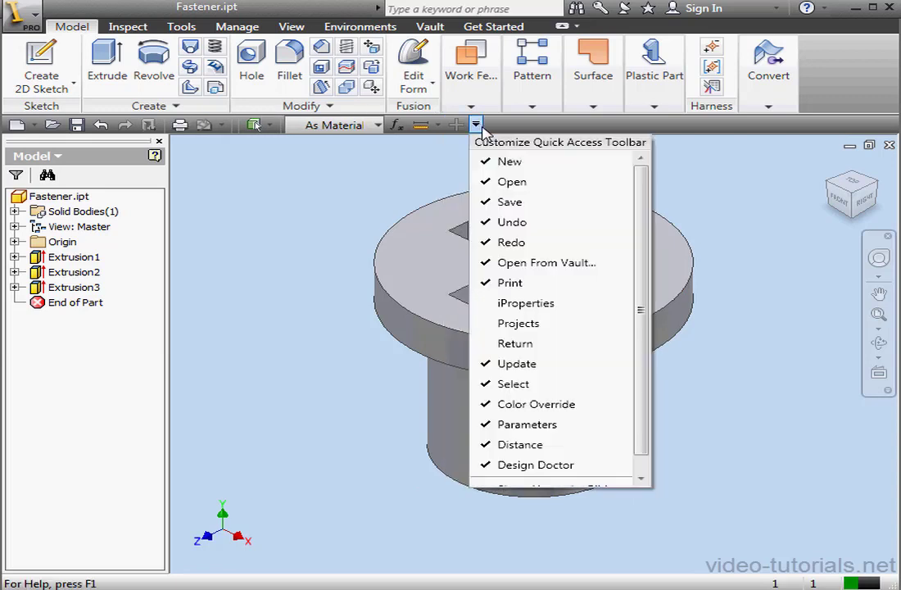
{"action": "left_click", "coordinate": [532, 303]}
{"action": "left_click", "coordinate": [500, 125]}
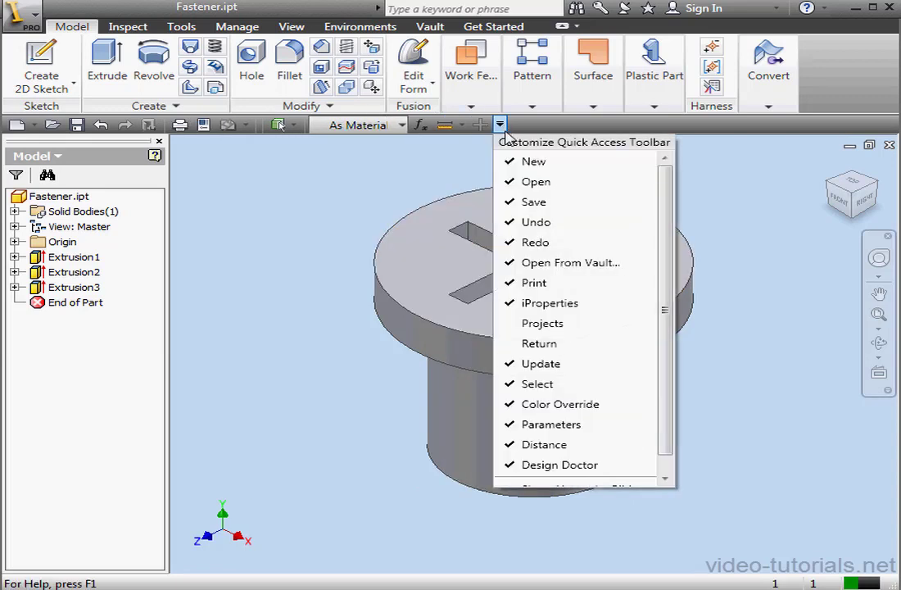
{"action": "left_click", "coordinate": [555, 324]}
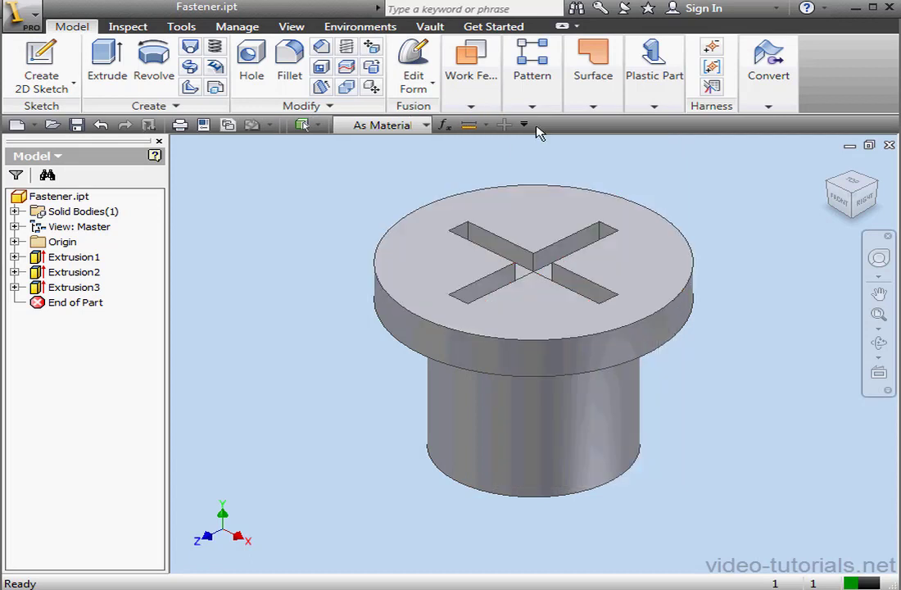
{"action": "left_click", "coordinate": [525, 124]}
{"action": "left_click", "coordinate": [549, 344]}
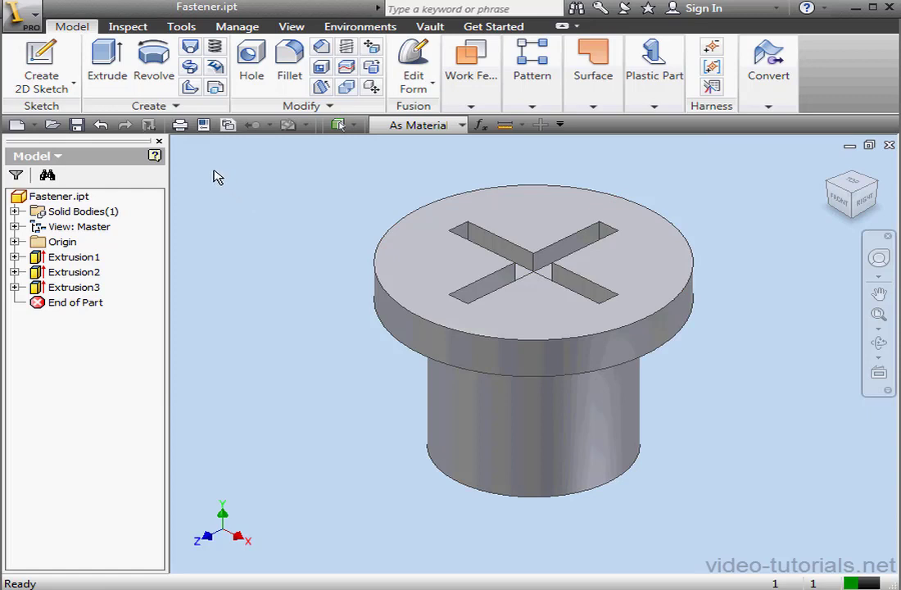
{"action": "left_click", "coordinate": [36, 125]}
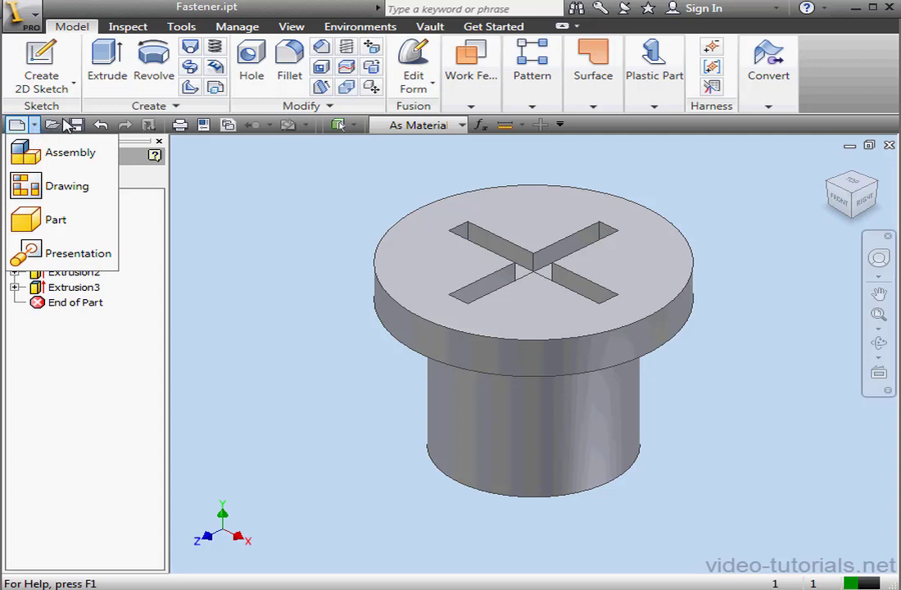
{"action": "left_click", "coordinate": [62, 123]}
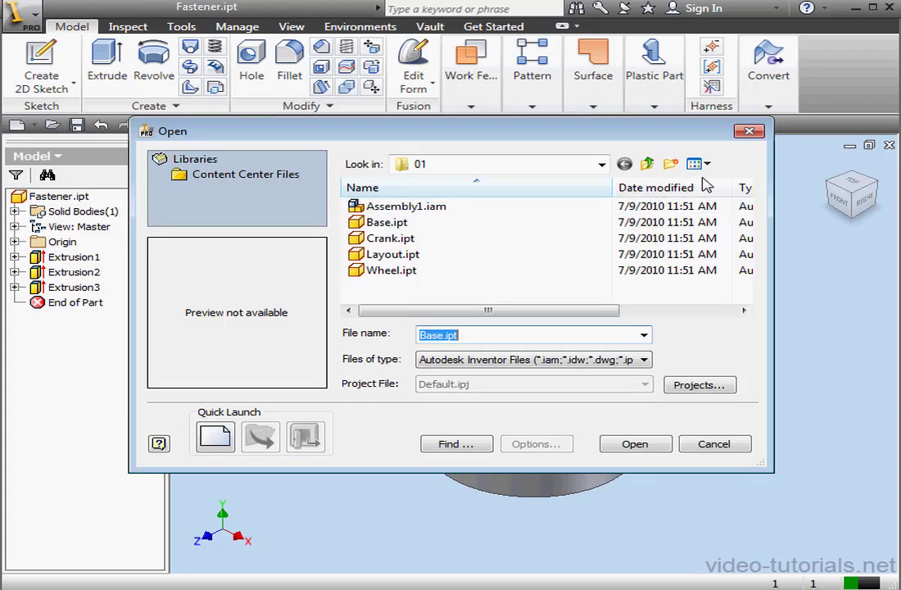
{"action": "left_click", "coordinate": [748, 132]}
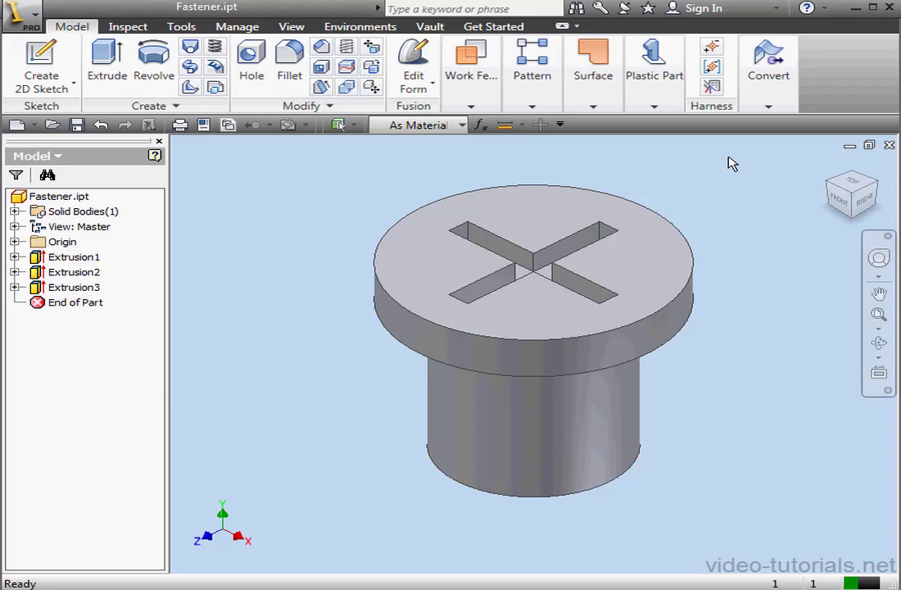
{"action": "left_click", "coordinate": [77, 124]}
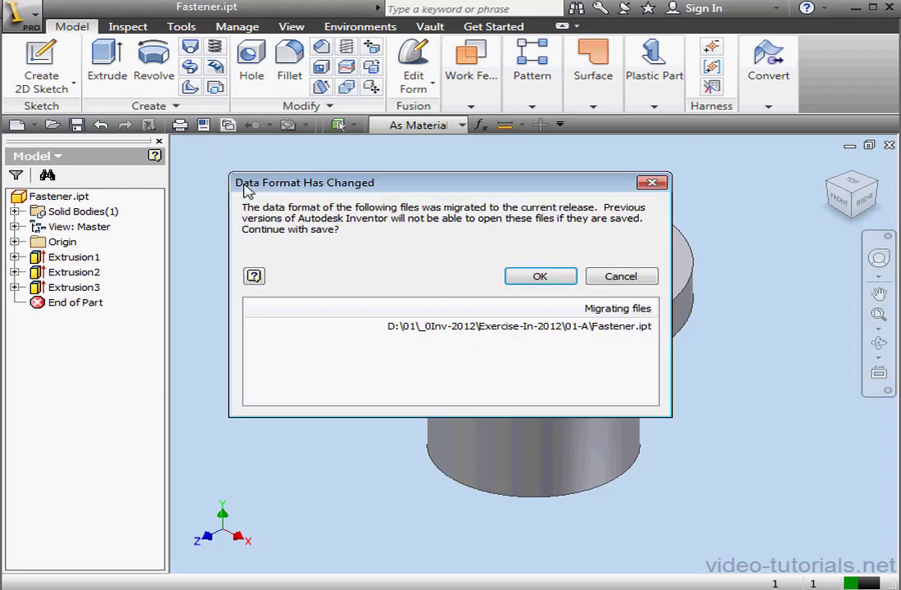
{"action": "left_click", "coordinate": [653, 182]}
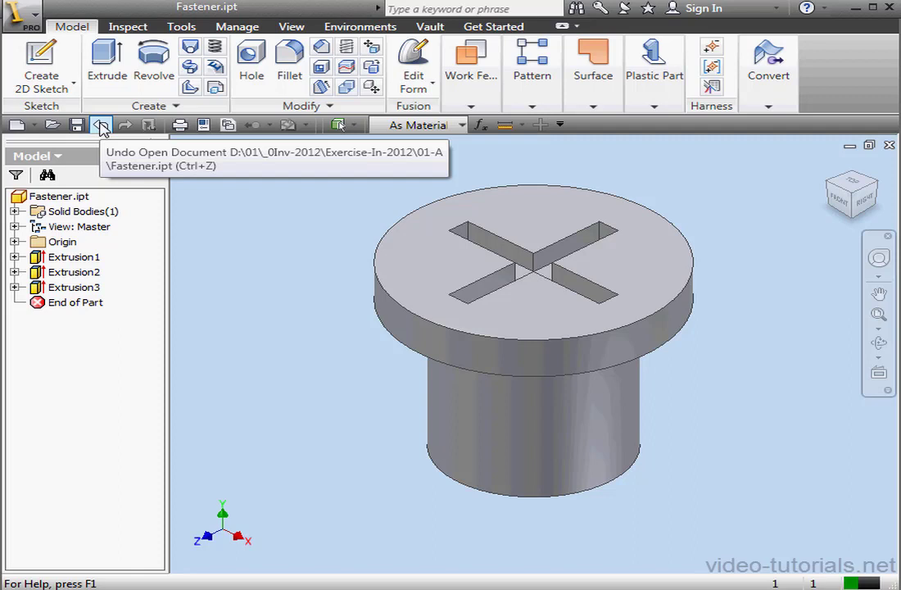
{"action": "left_click", "coordinate": [101, 127]}
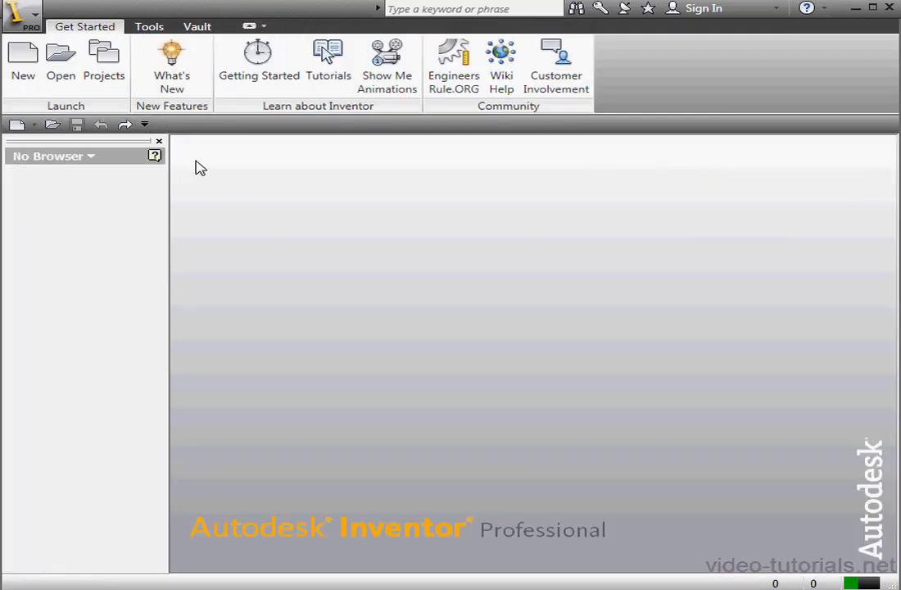
{"action": "left_click", "coordinate": [127, 127]}
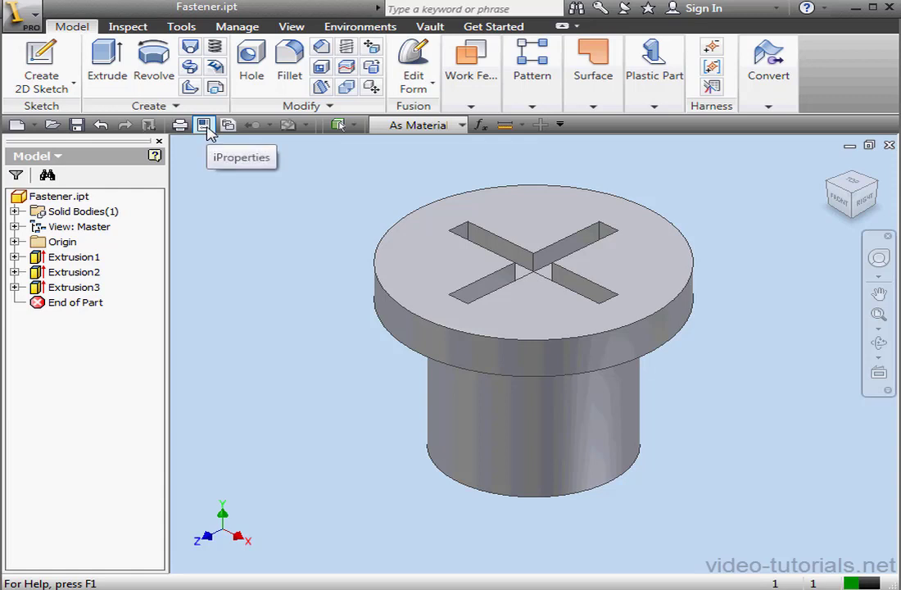
{"action": "left_click", "coordinate": [205, 126]}
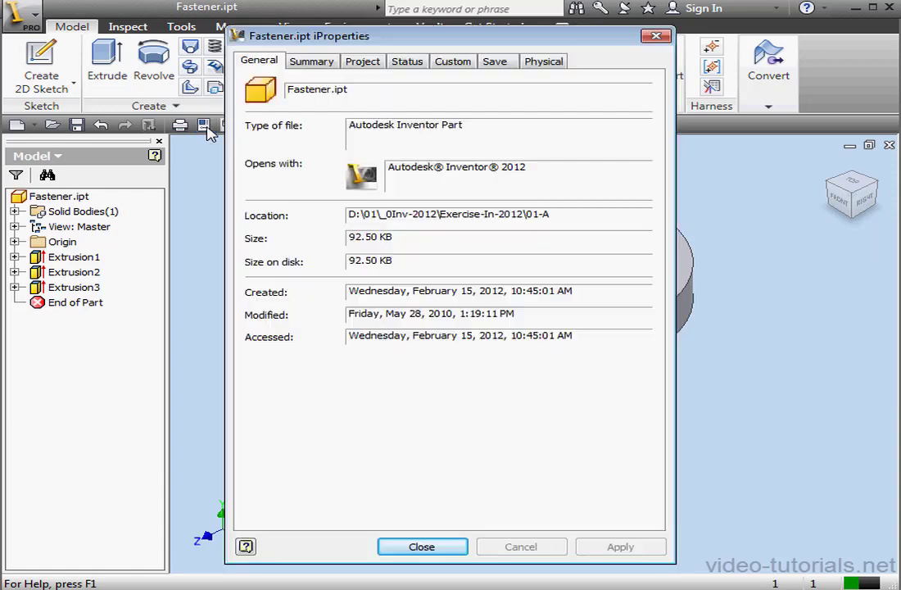
{"action": "left_click", "coordinate": [320, 62]}
{"action": "left_click", "coordinate": [364, 63]}
{"action": "left_click", "coordinate": [407, 62]}
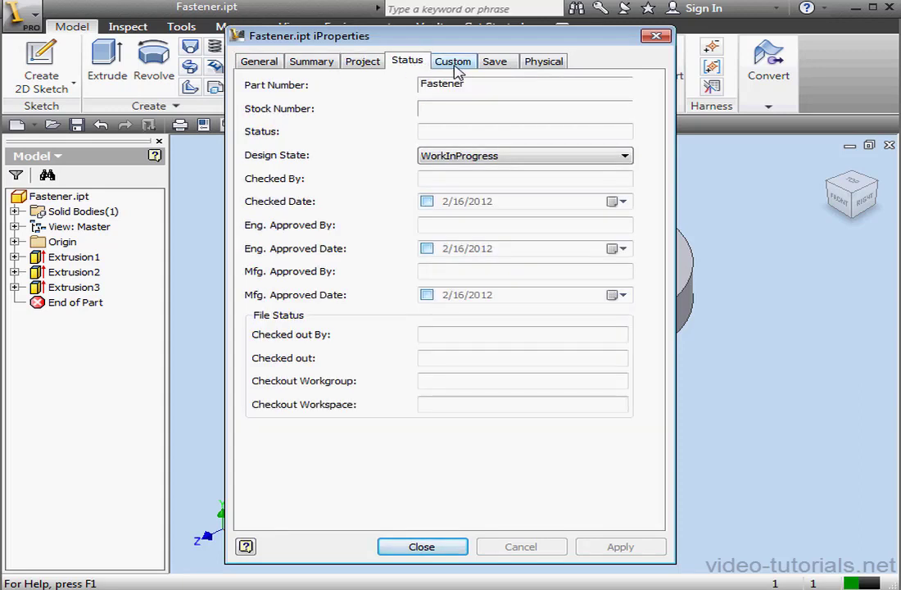
{"action": "left_click", "coordinate": [456, 67]}
{"action": "left_click", "coordinate": [493, 65]}
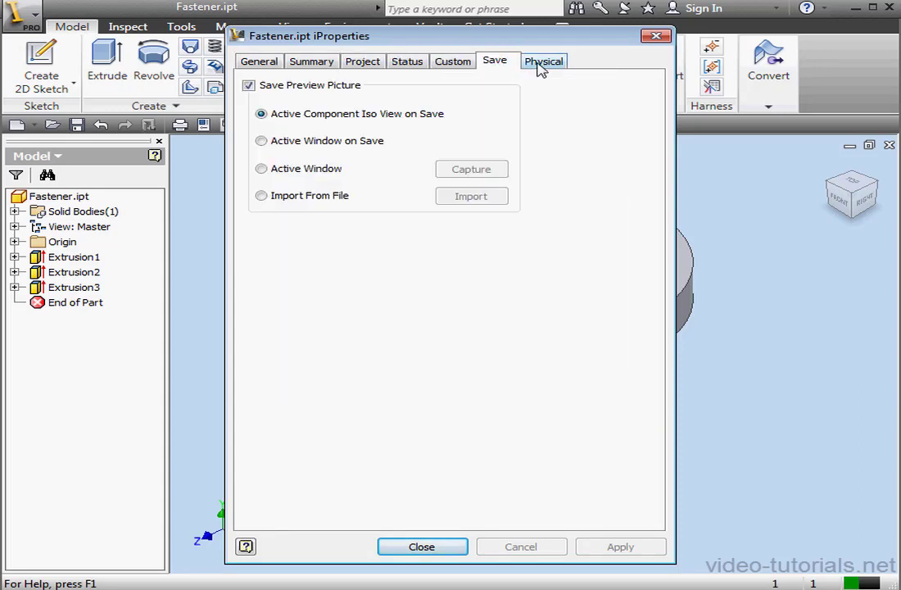
{"action": "left_click", "coordinate": [541, 65]}
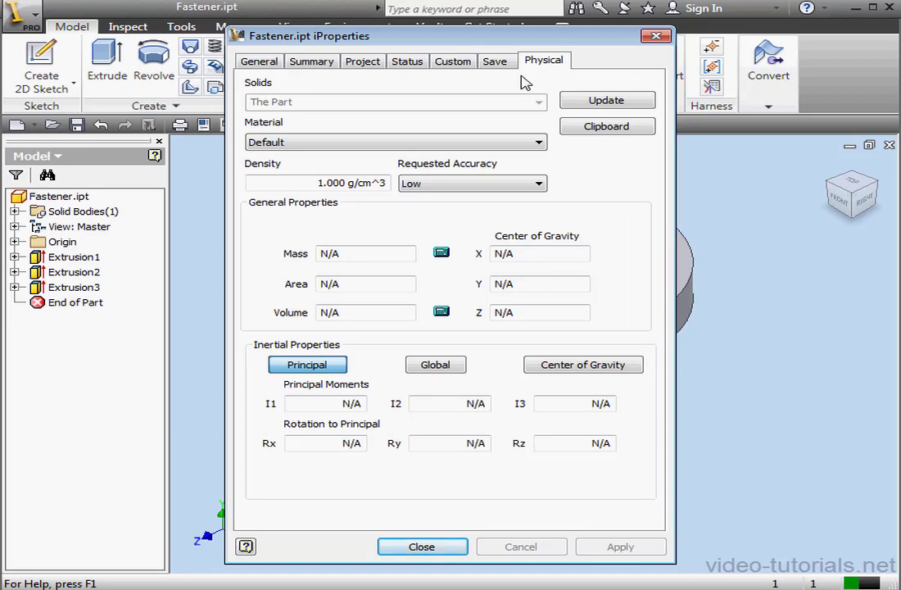
{"action": "left_click", "coordinate": [656, 36]}
{"action": "left_click", "coordinate": [653, 59]}
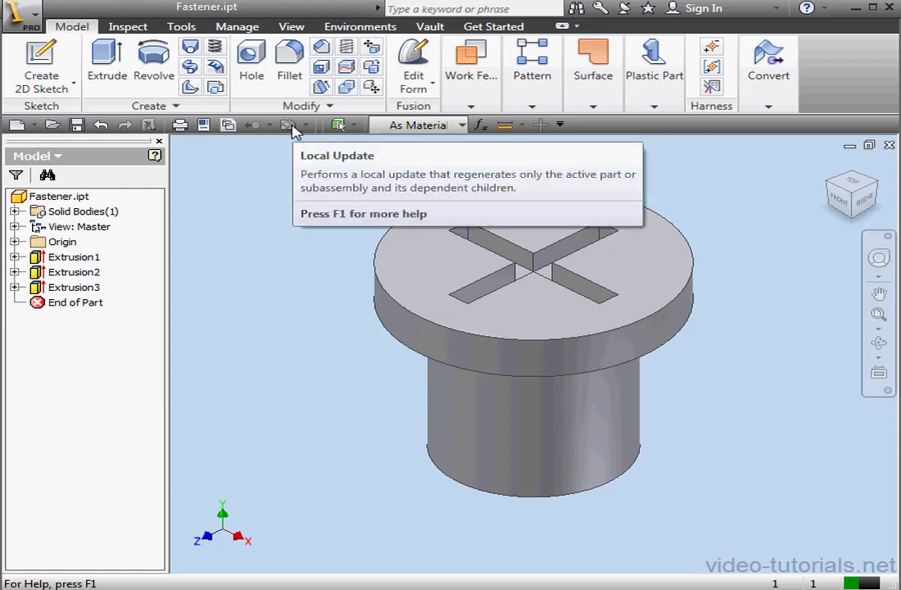
{"action": "left_click", "coordinate": [355, 126]}
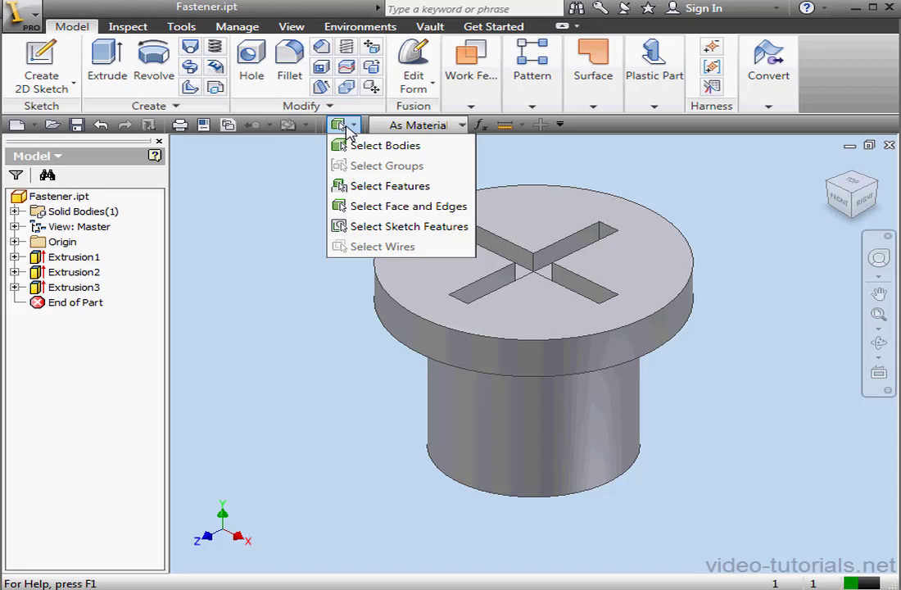
{"action": "left_click", "coordinate": [350, 127]}
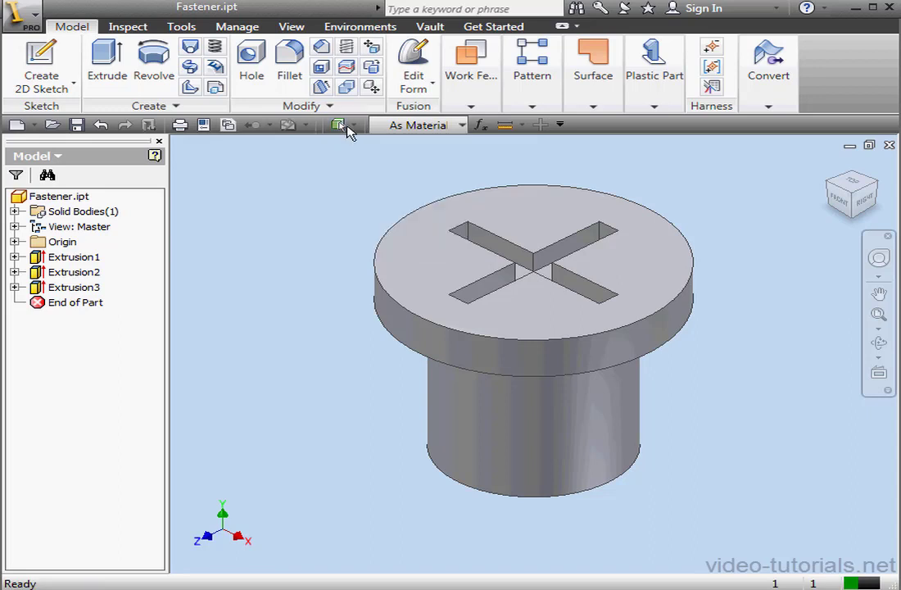